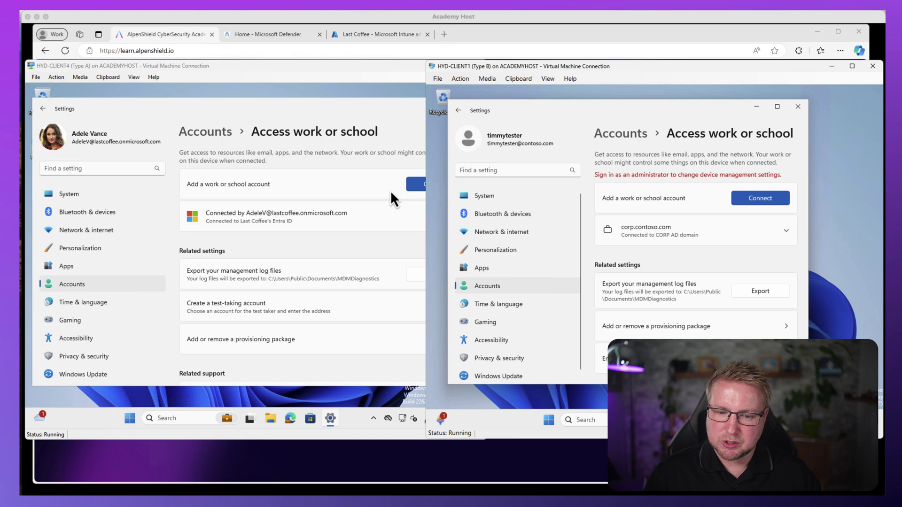
Step: Show HYD-CLIENT4's Last Coffee-managed work account and HYD-CLIENT1's corp.contoso.com domain join, then go to Defender
left_click(310, 85)
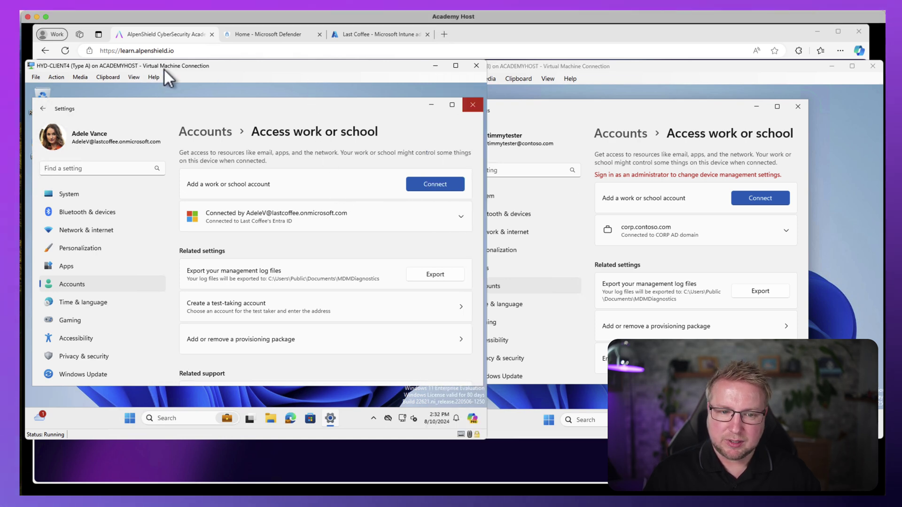
left_click(393, 217)
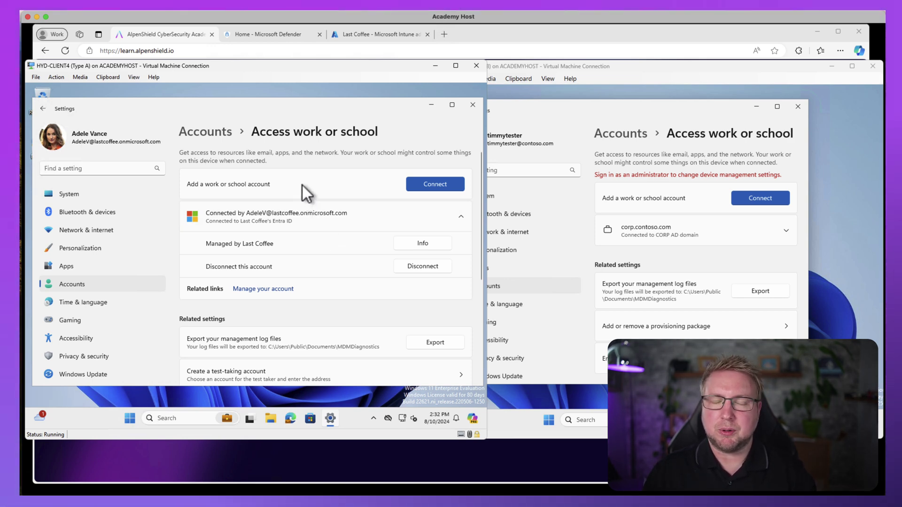
left_click(634, 60)
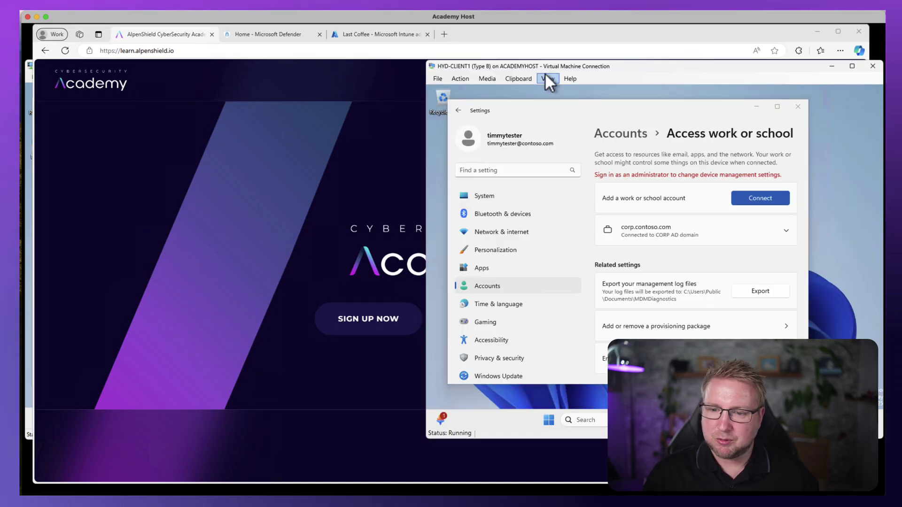
left_click(30, 230)
left_click(594, 123)
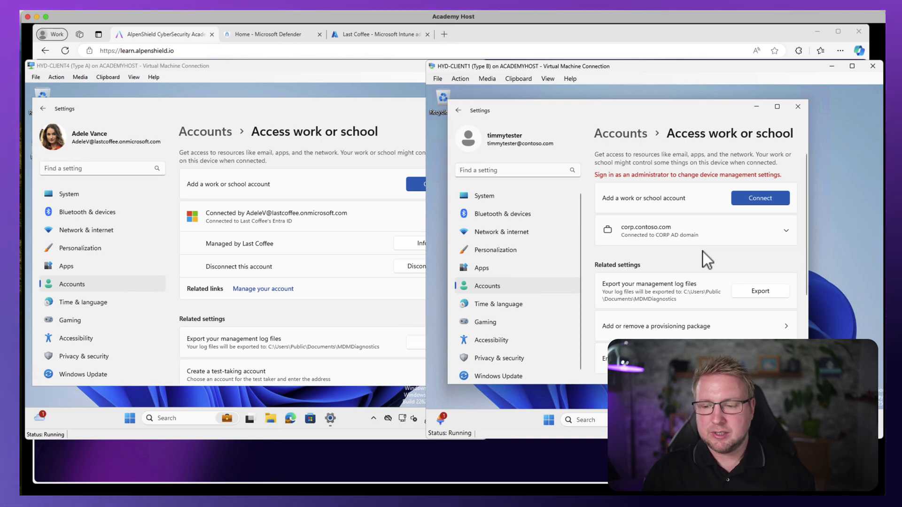
left_click(729, 236)
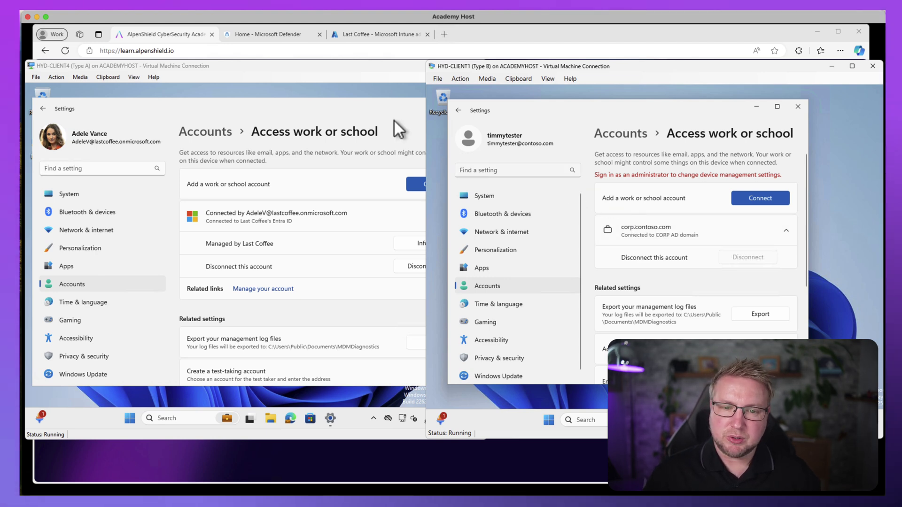
left_click(275, 36)
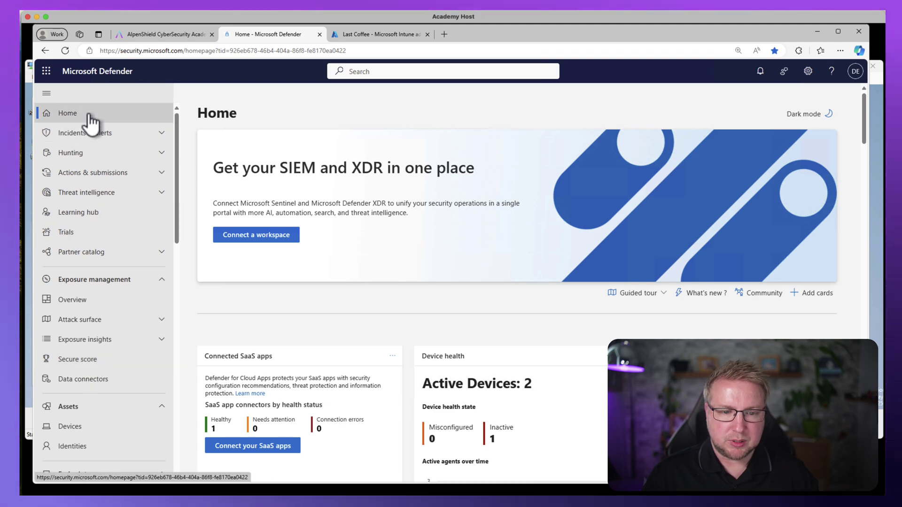
Step: Open Device Inventory, listing client7, client3, client4 and client1.corp.contoso.com
left_click(81, 427)
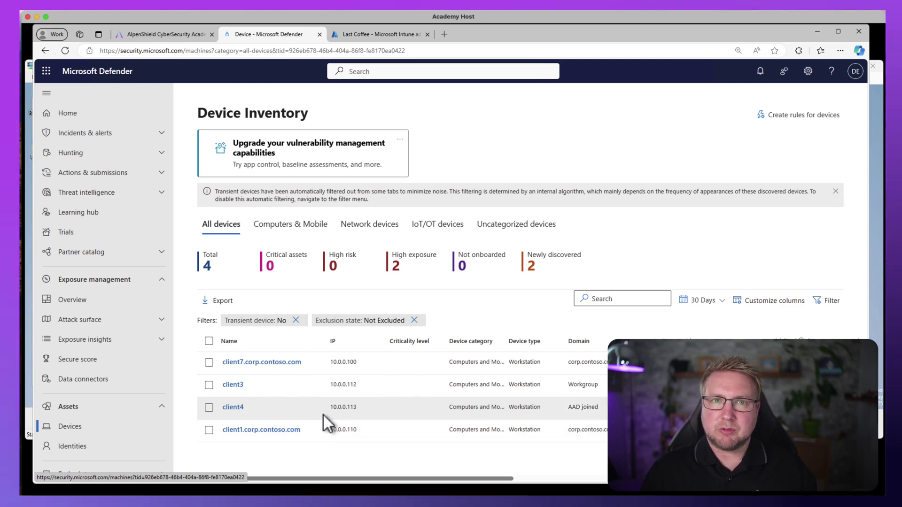
Step: Open Basic AV Policy from Endpoint security > Antivirus in Intune
left_click(367, 38)
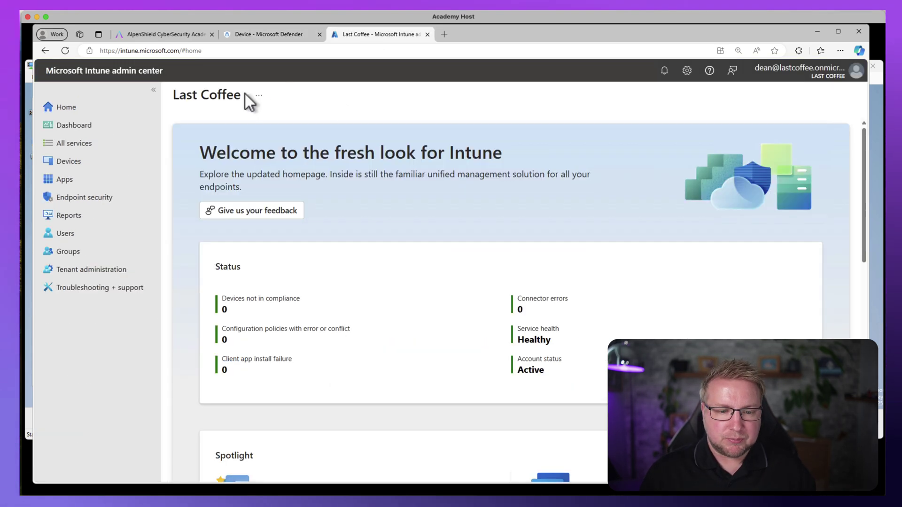
left_click(96, 198)
left_click(240, 275)
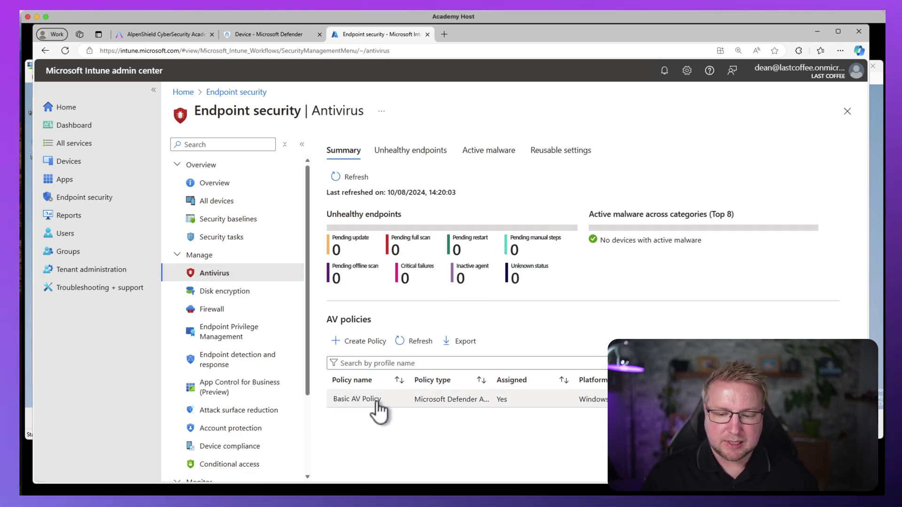
left_click(374, 401)
scroll(369, 359, "down", 6)
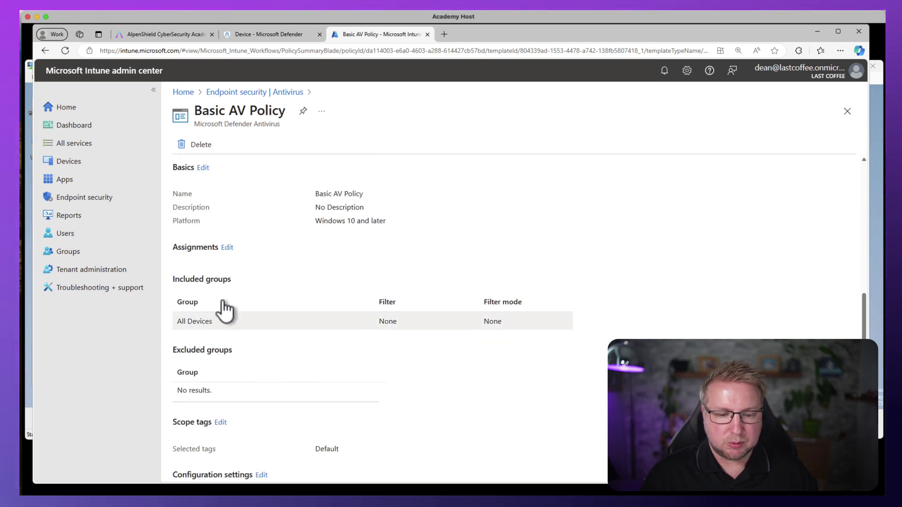
scroll(254, 376, "down", 1)
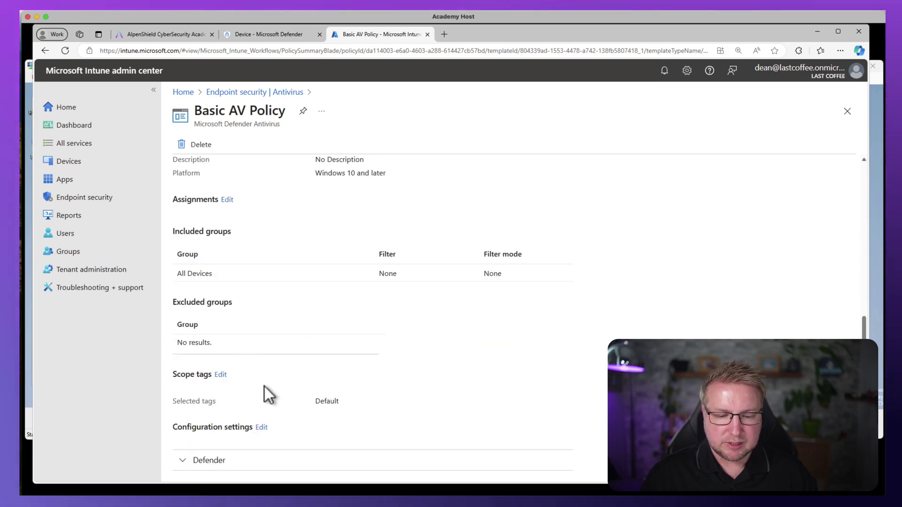
Step: Edit its configuration settings, leaving Allow Cloud Protection unchanged, down to excluded path C:\Temp\DemoExclusionPath
left_click(261, 427)
left_click(254, 161)
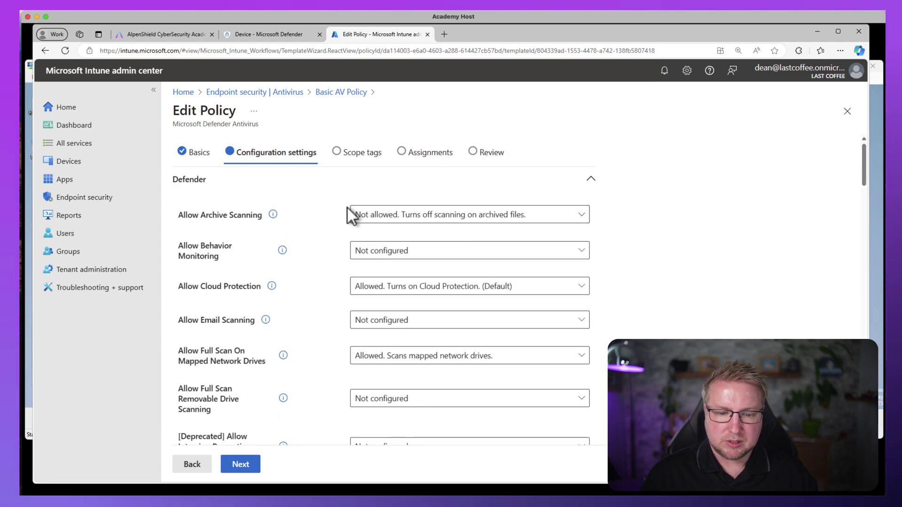
scroll(416, 264, "down", 1)
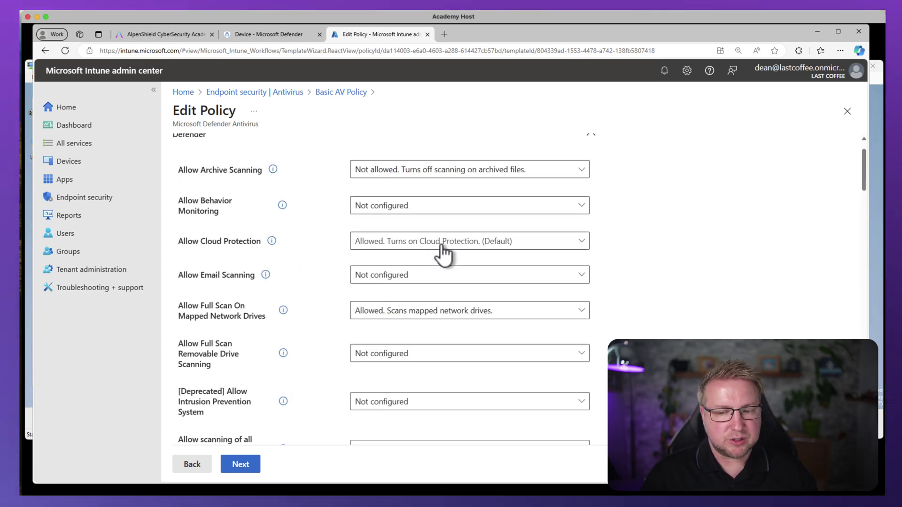
left_click(582, 243)
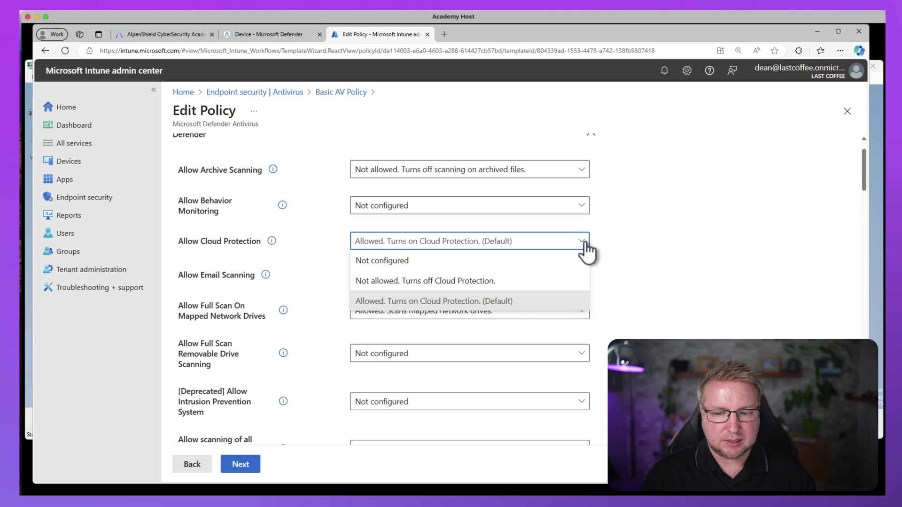
left_click(586, 247)
scroll(574, 312, "down", 2)
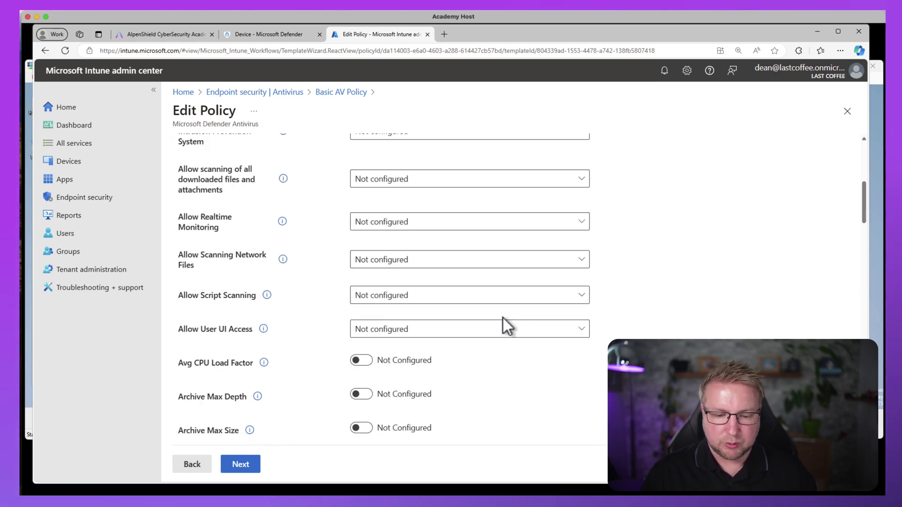
scroll(503, 318, "down", 12)
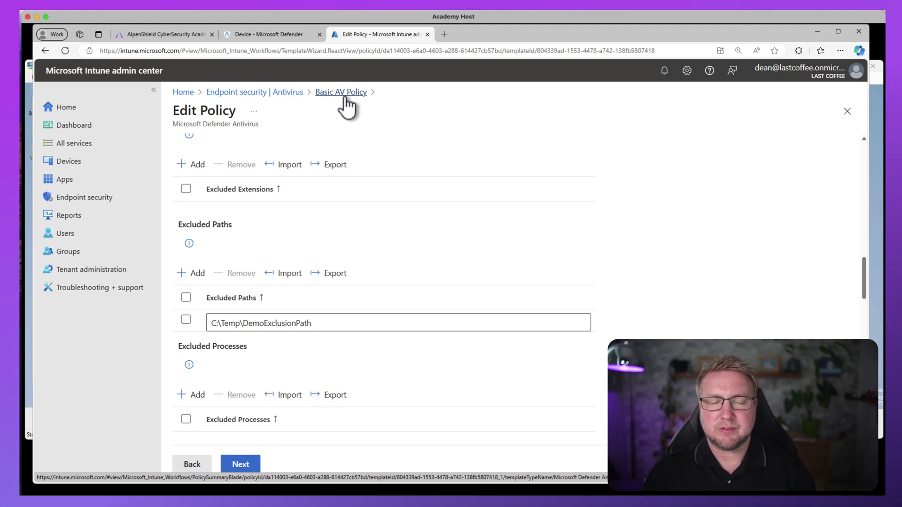
Step: Open Tenant administration's Microsoft Defender for Endpoint connector, confirming Endpoint Security Configurations enforcement is On
left_click(297, 34)
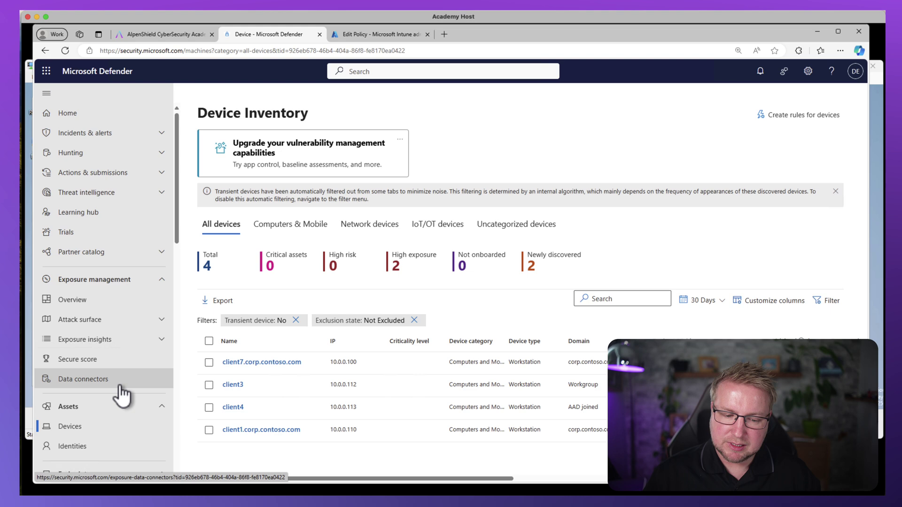
left_click(403, 35)
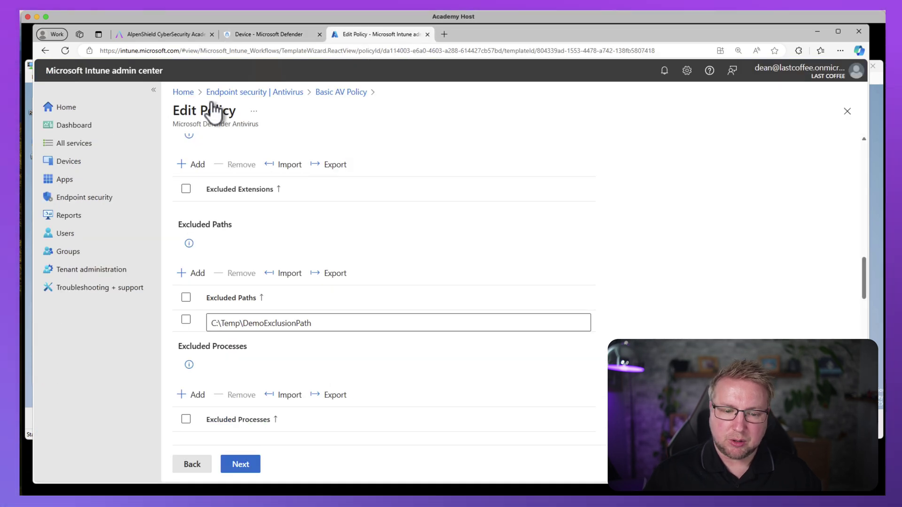
left_click(102, 272)
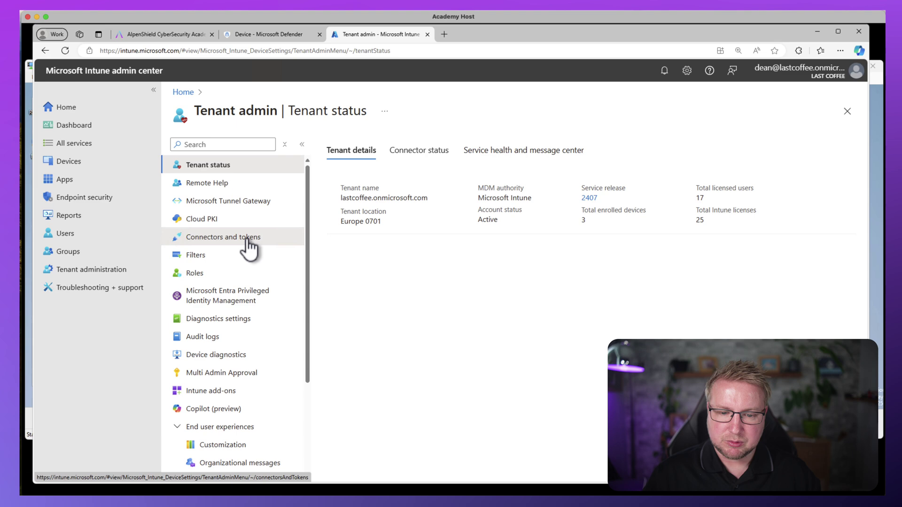
left_click(249, 238)
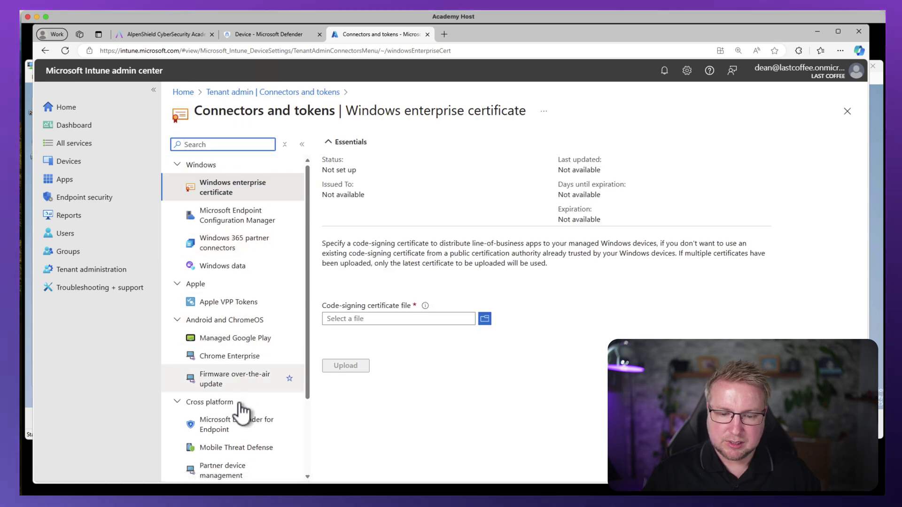
left_click(230, 425)
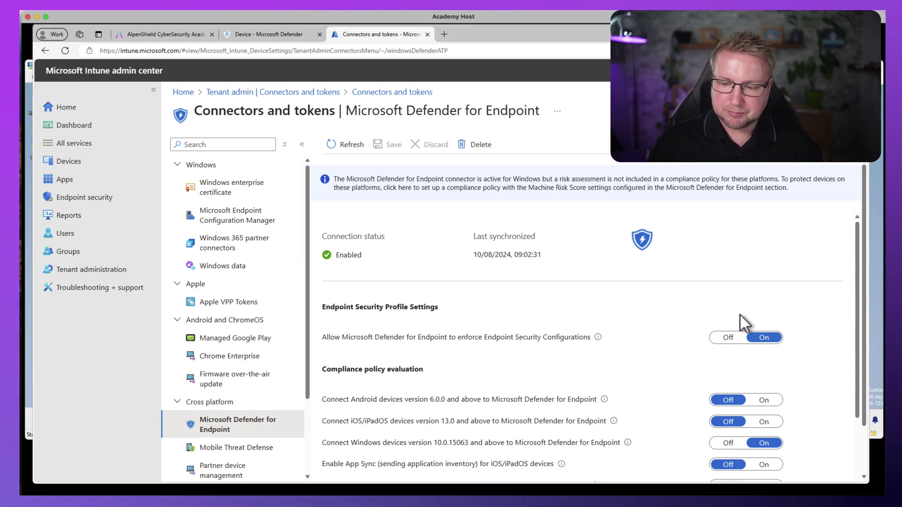
mouse_move(598, 336)
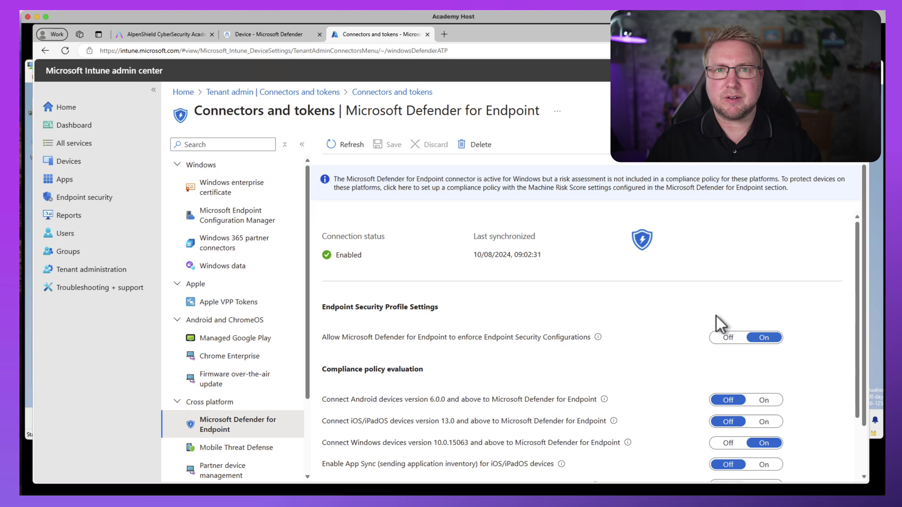
Step: Check the Endpoints enforcement scope covering all Windows Client devices, then return to Device Inventory
left_click(265, 37)
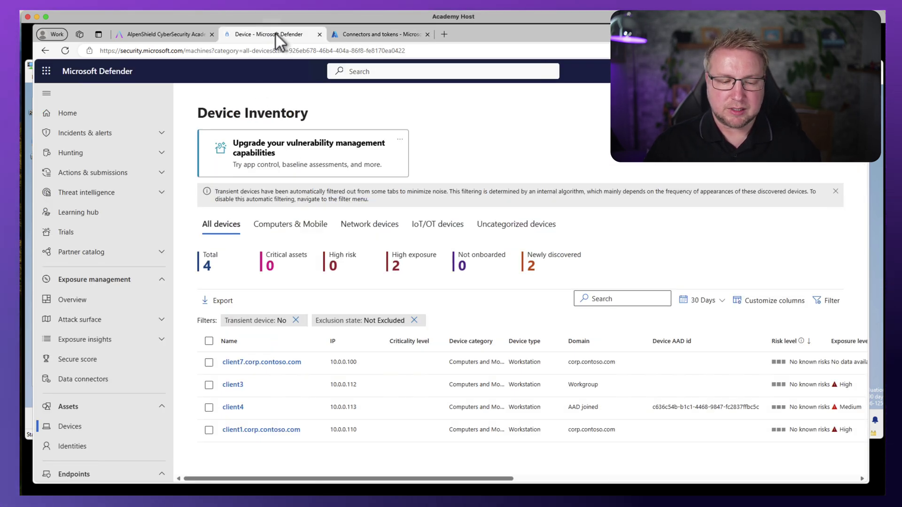
scroll(87, 413, "down", 10)
left_click(80, 419)
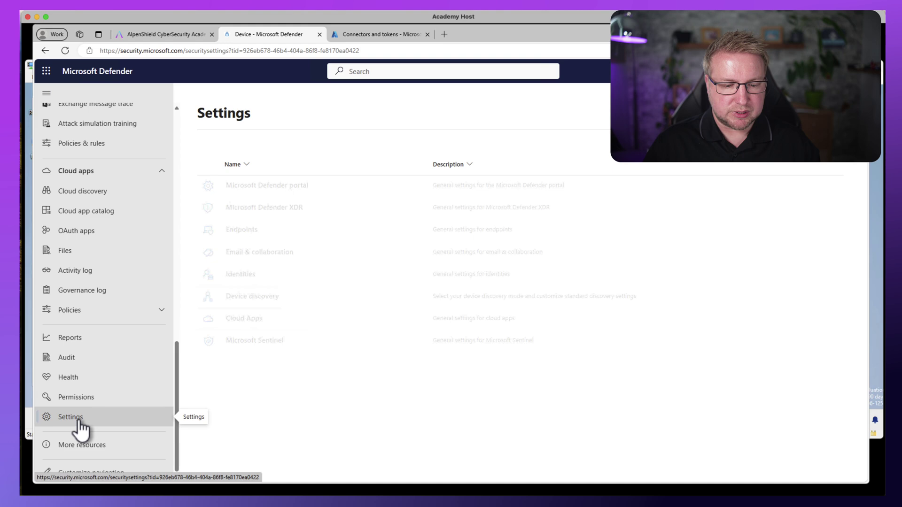
left_click(240, 233)
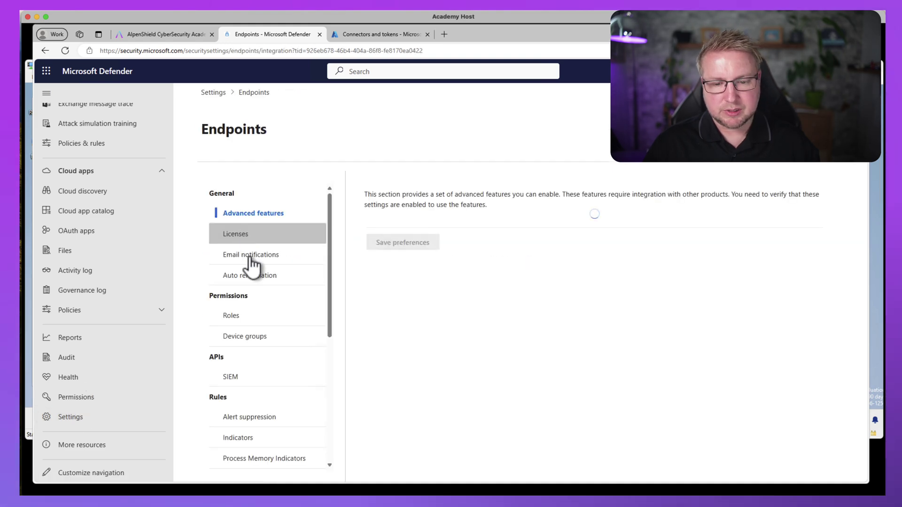
scroll(271, 425, "down", 5)
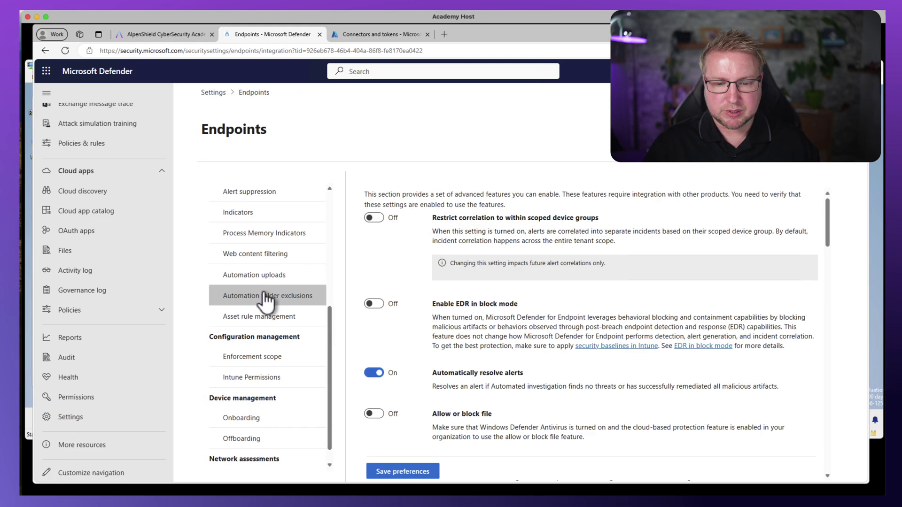
left_click(274, 358)
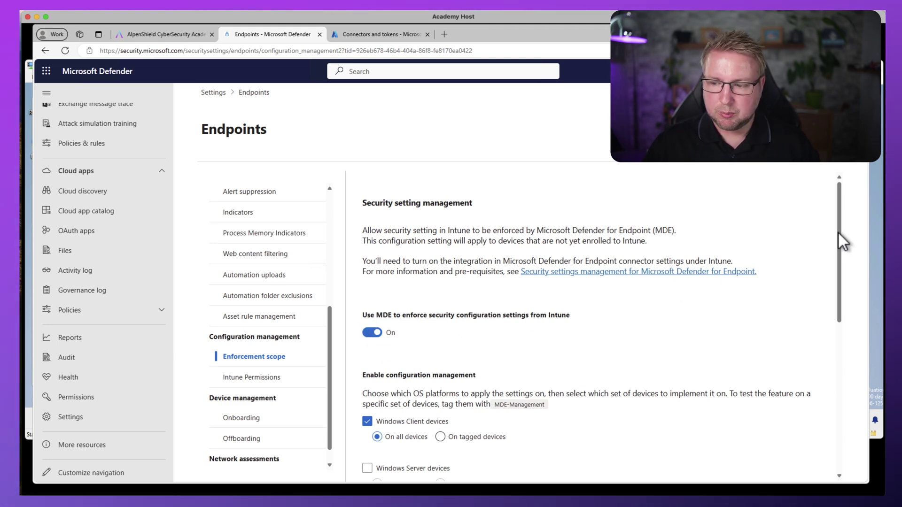
left_click_drag(839, 233, 799, 286)
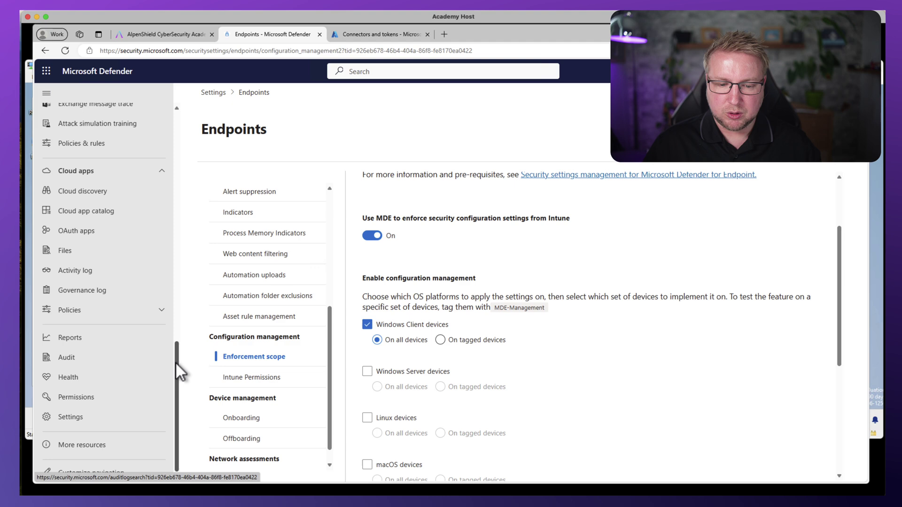
left_click_drag(177, 363, 125, 210)
left_click(121, 187)
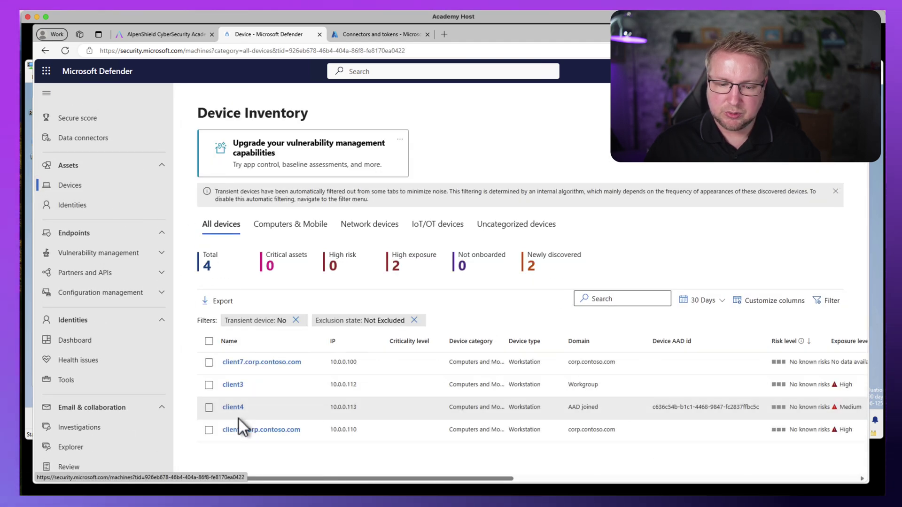
Step: Show client4's Onboarded status, Intune management and MDE enrollment status N/A on its device page
left_click(232, 408)
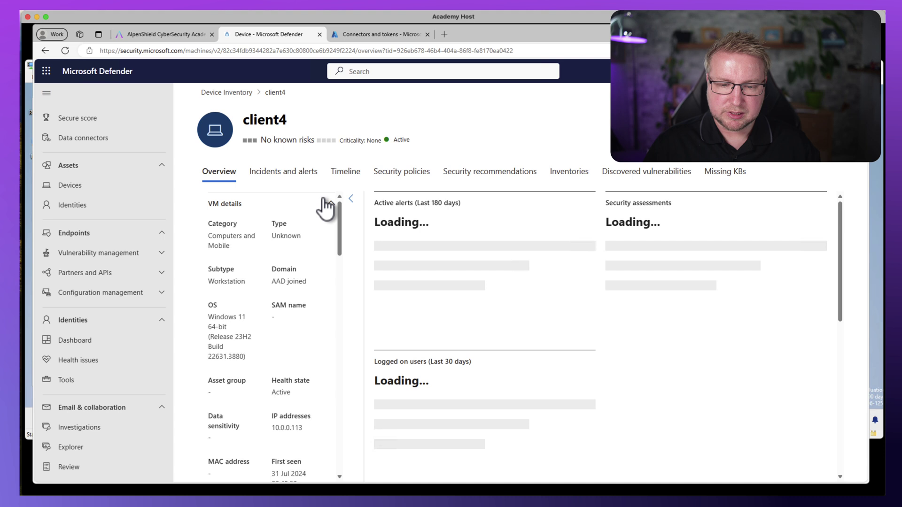
scroll(341, 228, "down", 2)
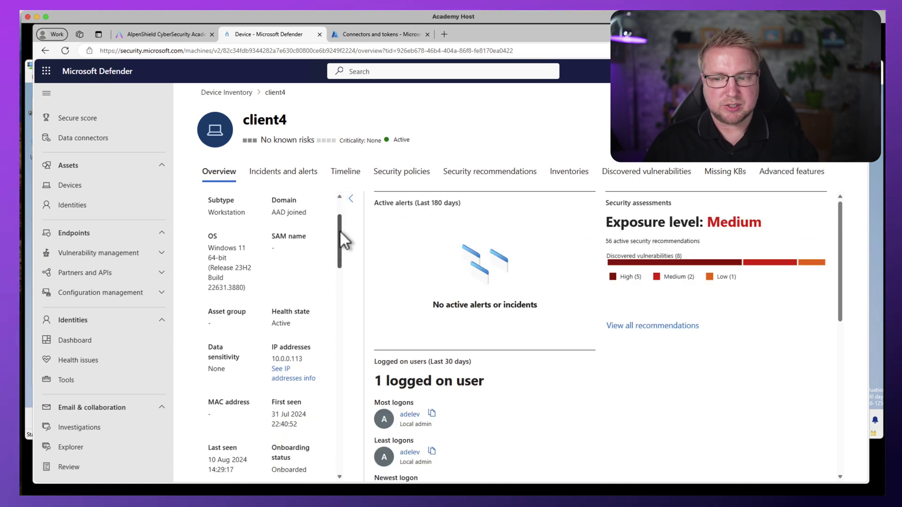
left_click_drag(340, 232, 339, 266)
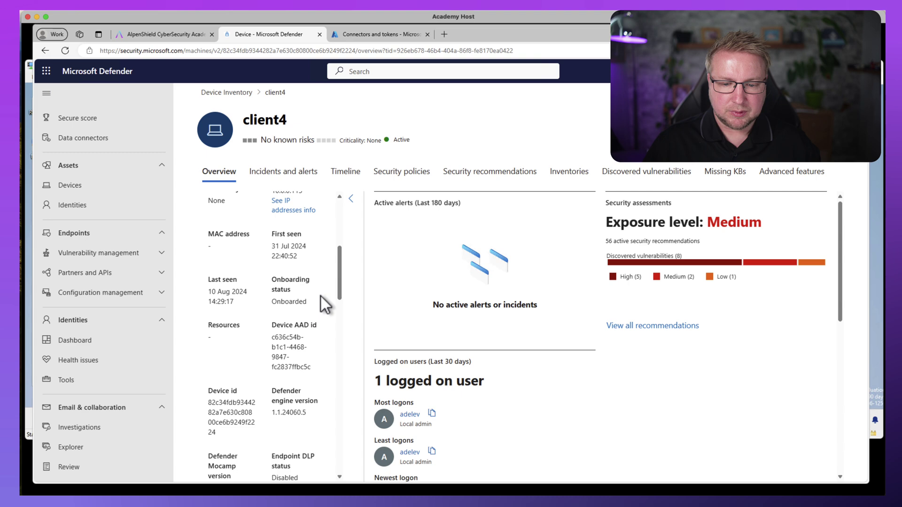
triple_click(298, 303)
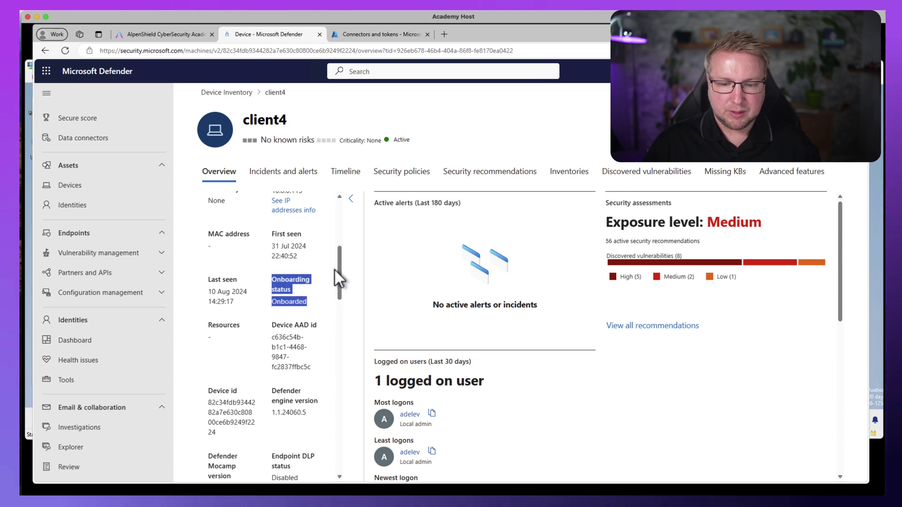
left_click_drag(340, 269, 348, 430)
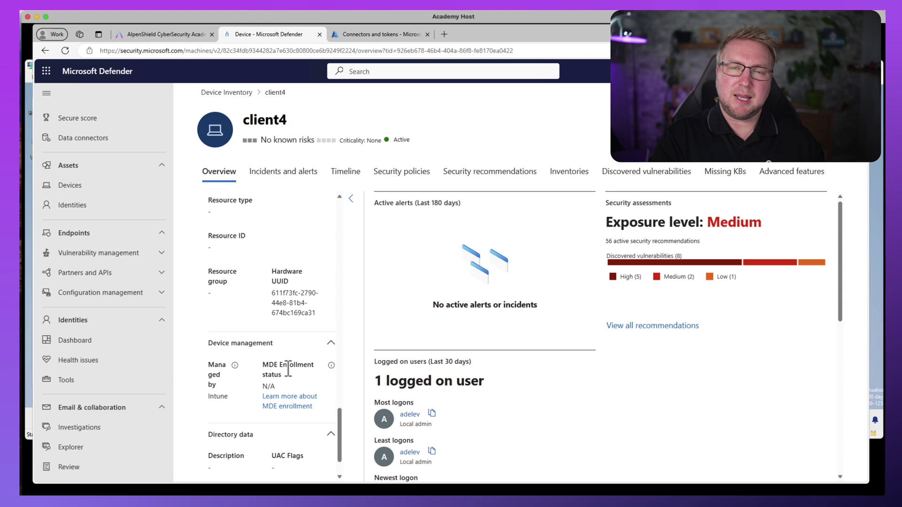
mouse_move(333, 366)
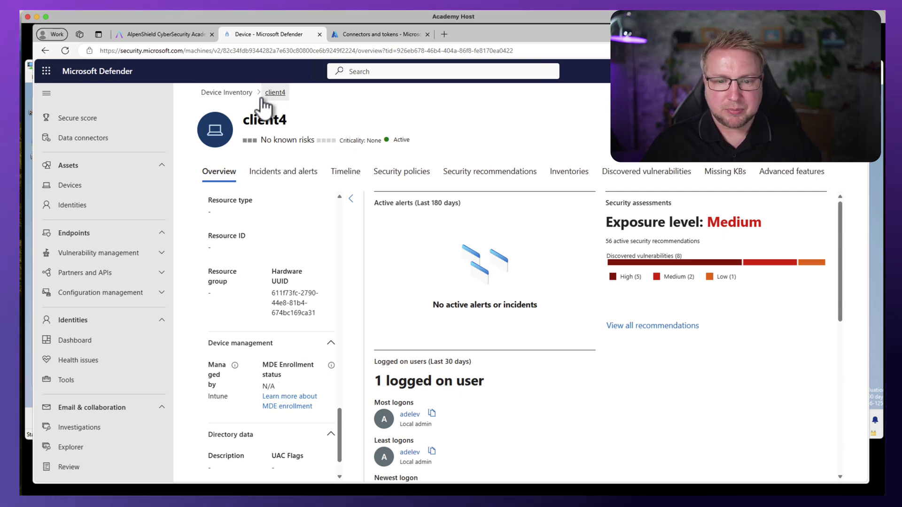
Step: Open client1.corp.contoso.com's device page and highlight its MDE enrollment status Success
left_click(244, 94)
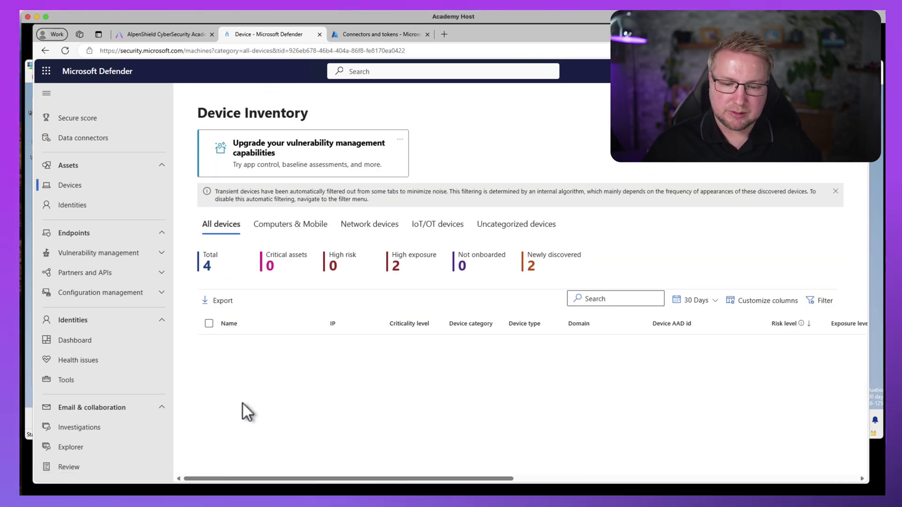
left_click(235, 429)
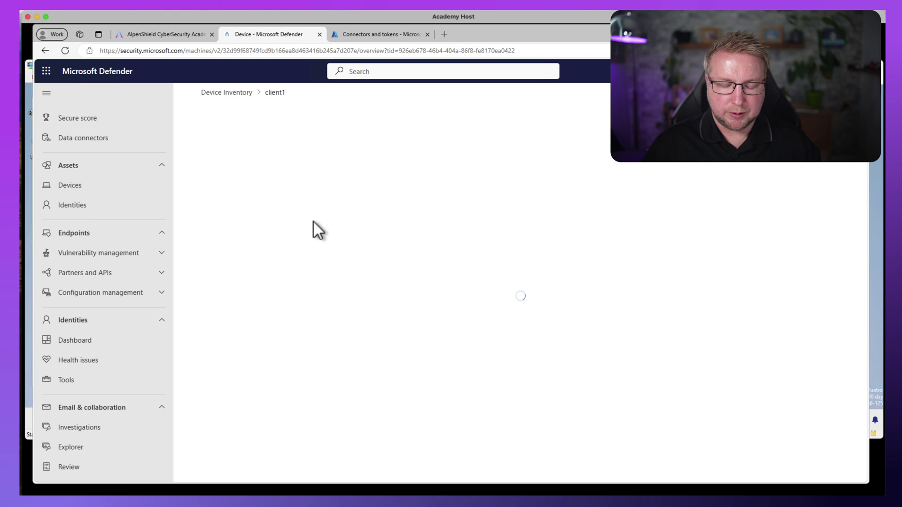
left_click_drag(340, 213, 339, 246)
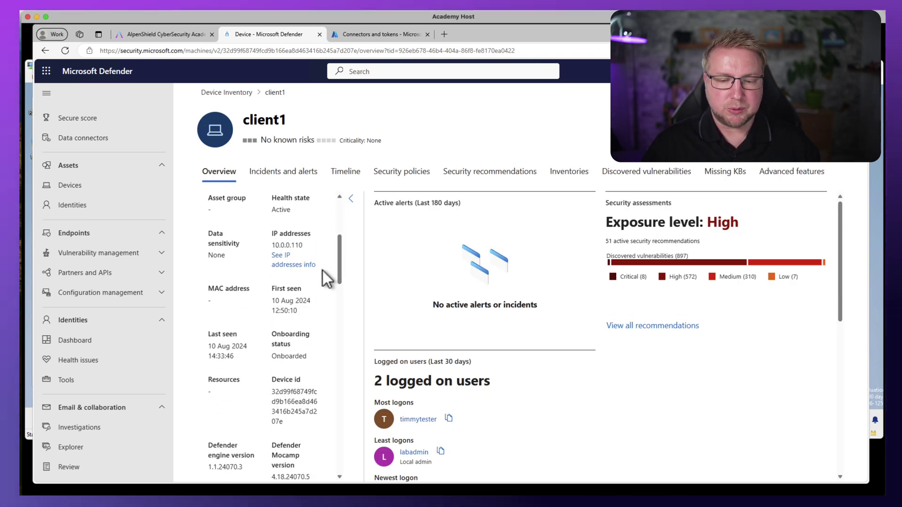
left_click_drag(340, 254, 348, 433)
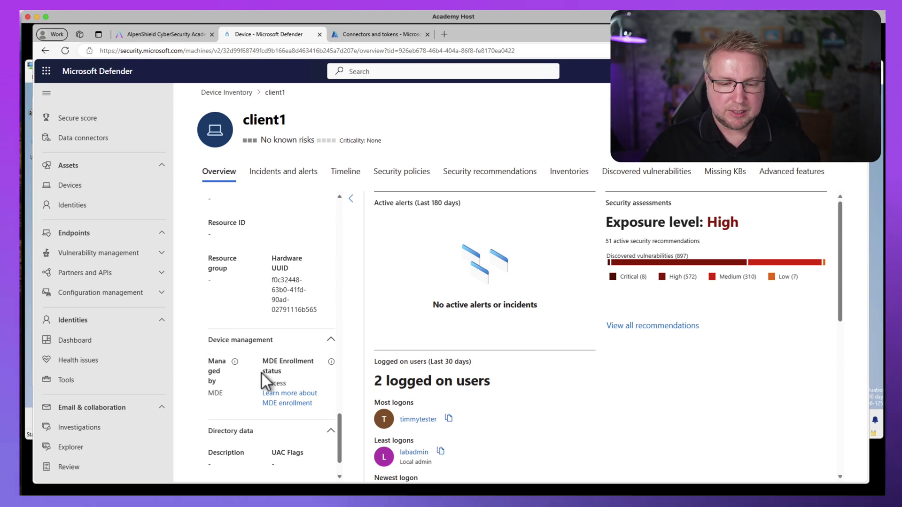
left_click_drag(286, 383, 267, 384)
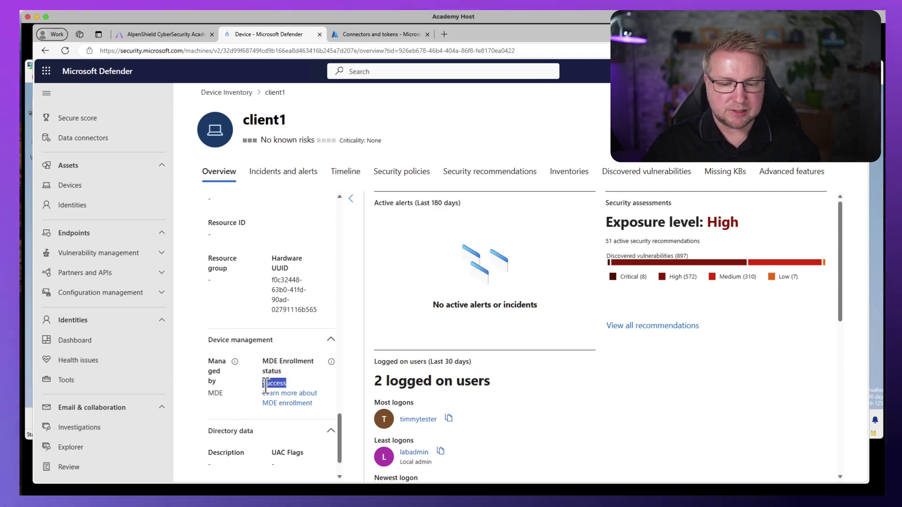
left_click_drag(266, 385, 263, 383)
left_click(322, 388)
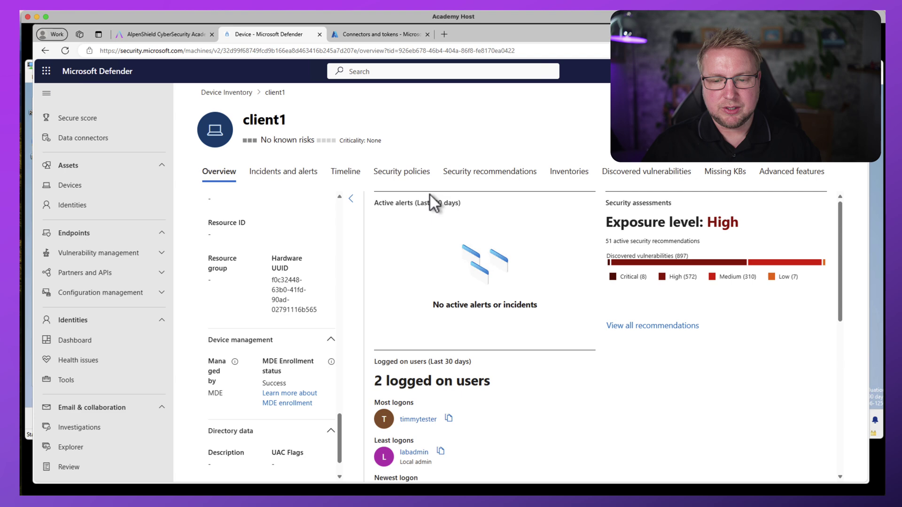
Step: Show client1's Security policies tab with Basic AV Policy and Onboard Defender for Endpoint at Success
left_click(403, 174)
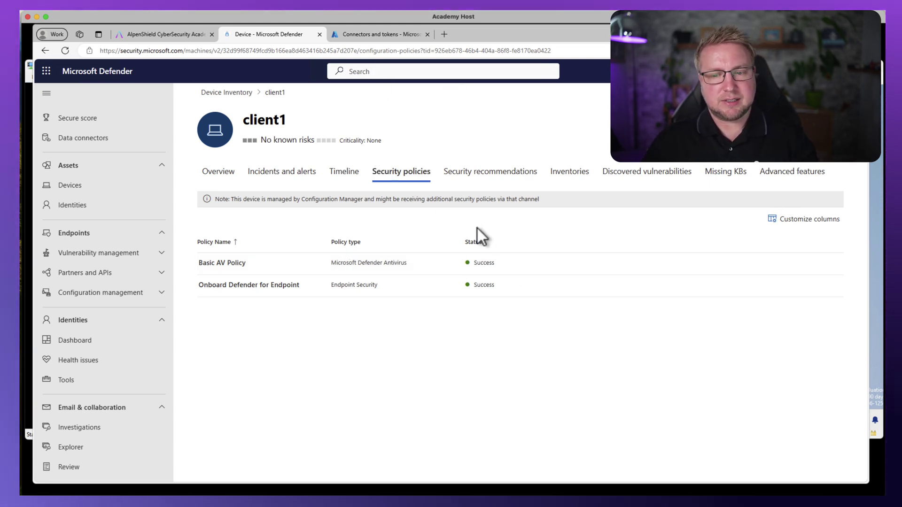
Step: Open Basic AV Policy's View report in Intune, showing CLIENT1 and CLIENT4 both Success
left_click(387, 34)
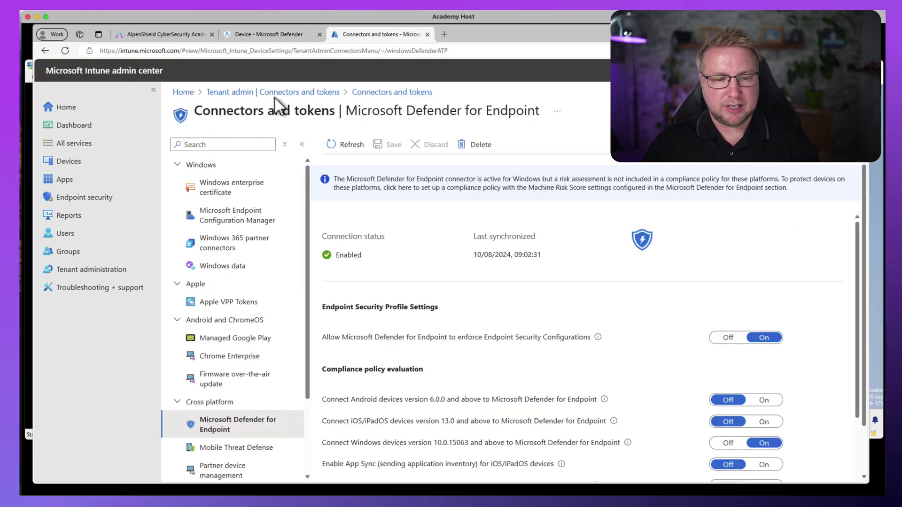
left_click(88, 167)
left_click(99, 198)
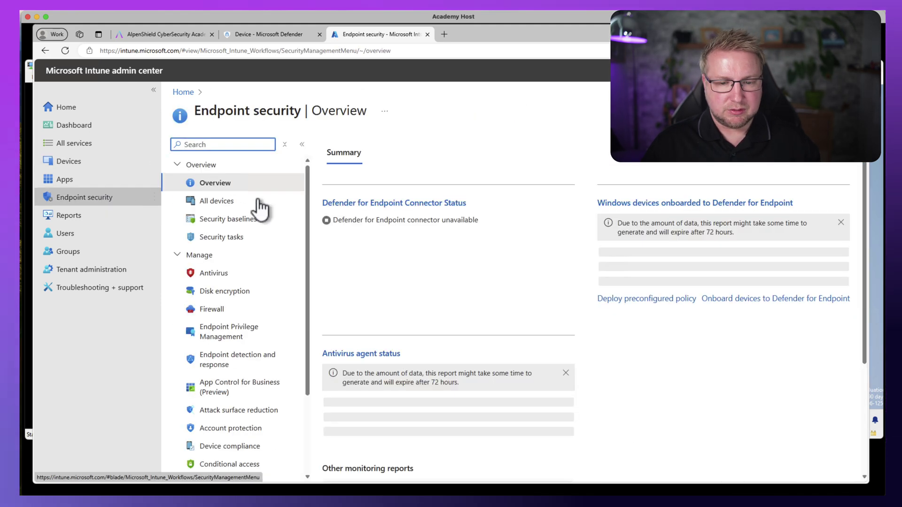
left_click(233, 274)
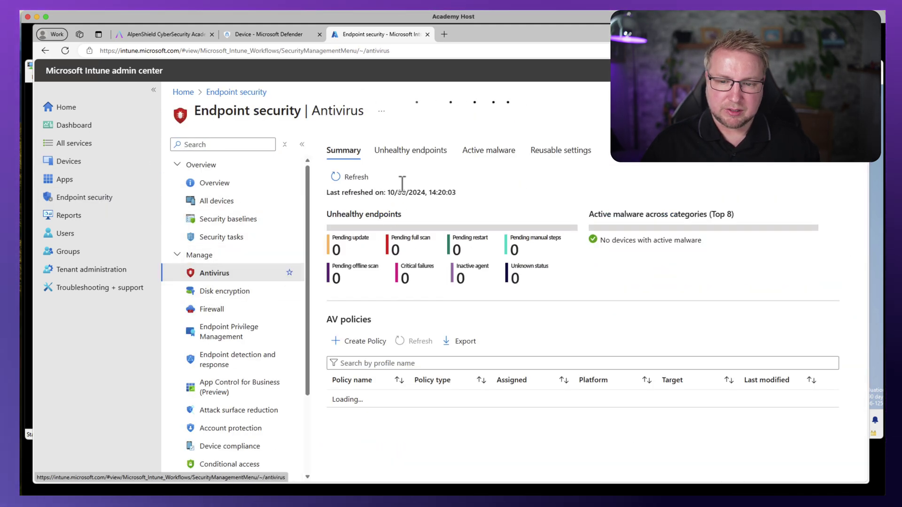
left_click(366, 399)
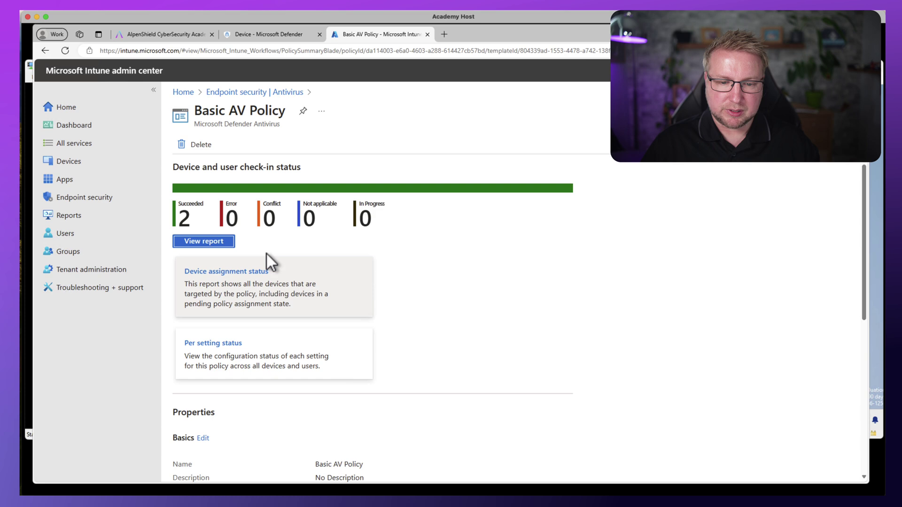
left_click(205, 242)
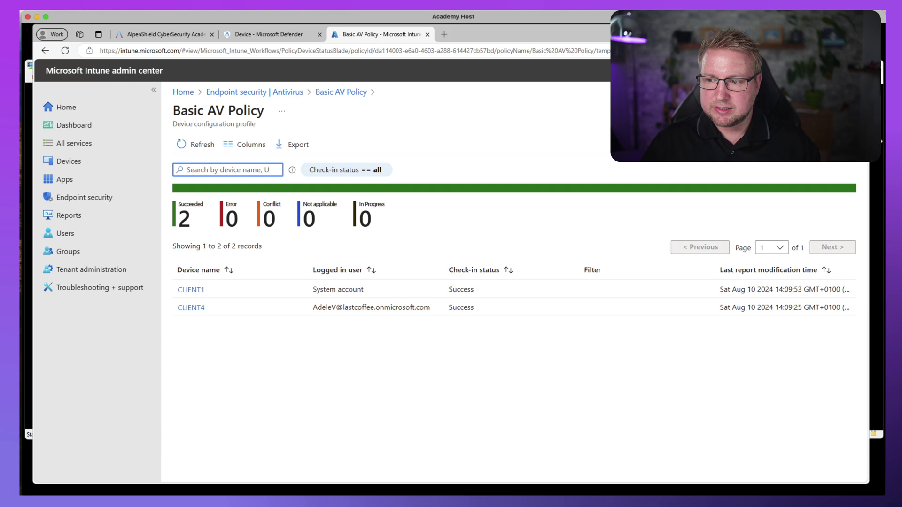
left_click(881, 148)
Step: Sign in to the CLIENT1 virtual machine with the account password
left_click(748, 230)
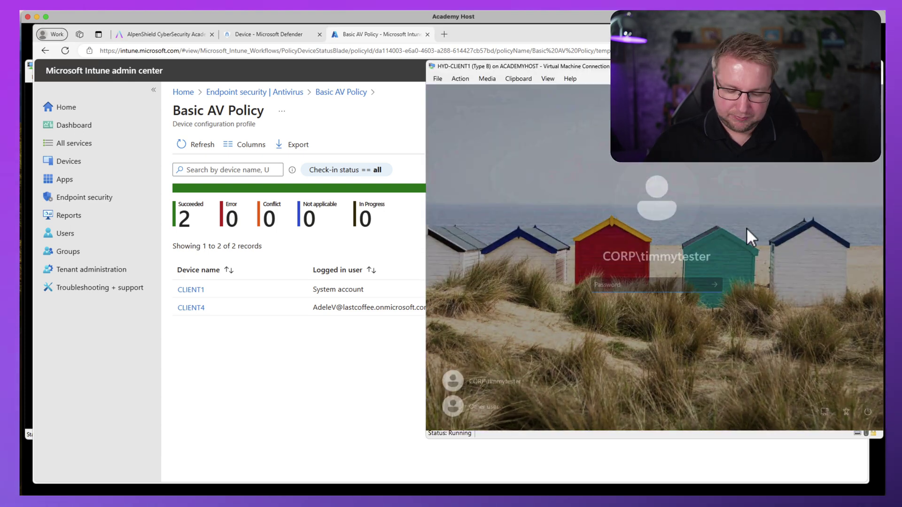
type("••••••••")
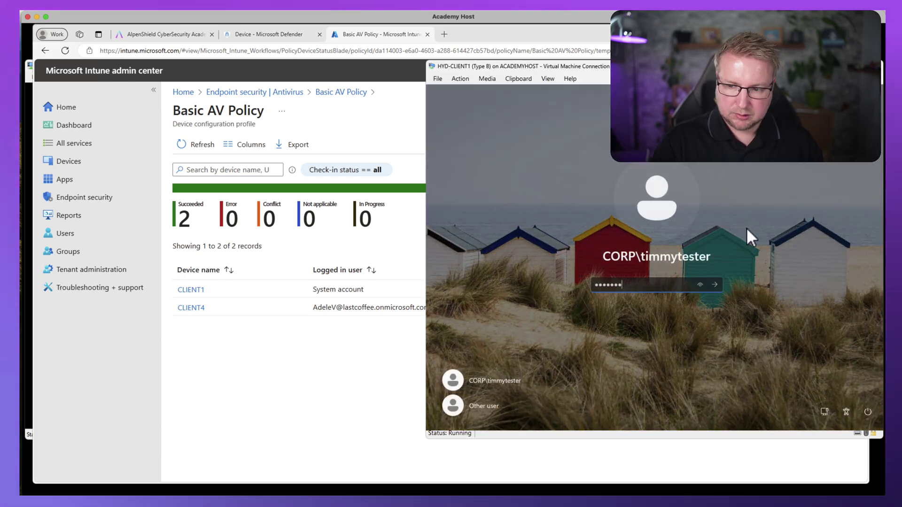
key("Return")
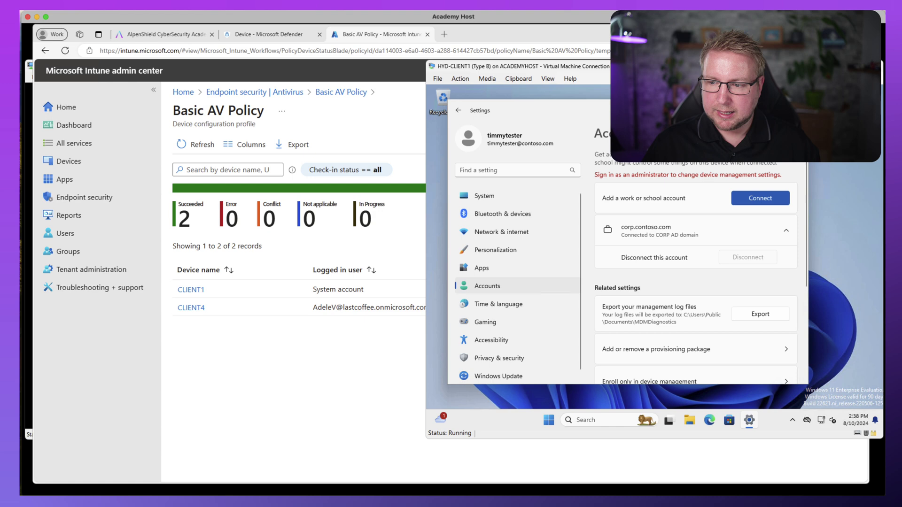
Step: Open Windows Security's Virus & threat protection settings and scroll down to Exclusions
left_click(515, 357)
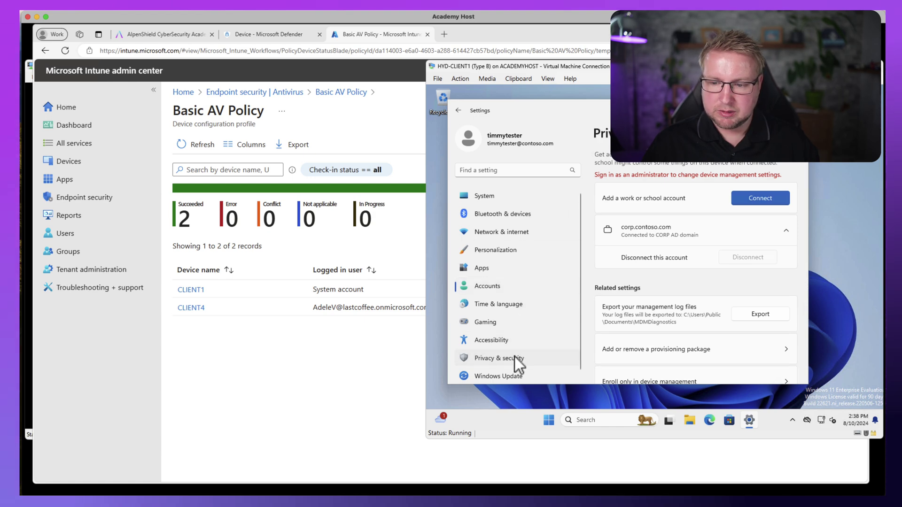
left_click(677, 184)
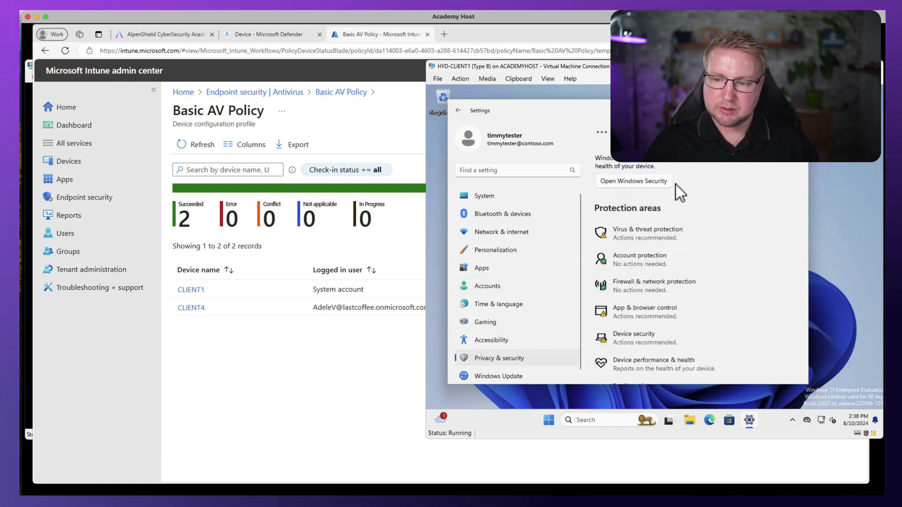
left_click(655, 235)
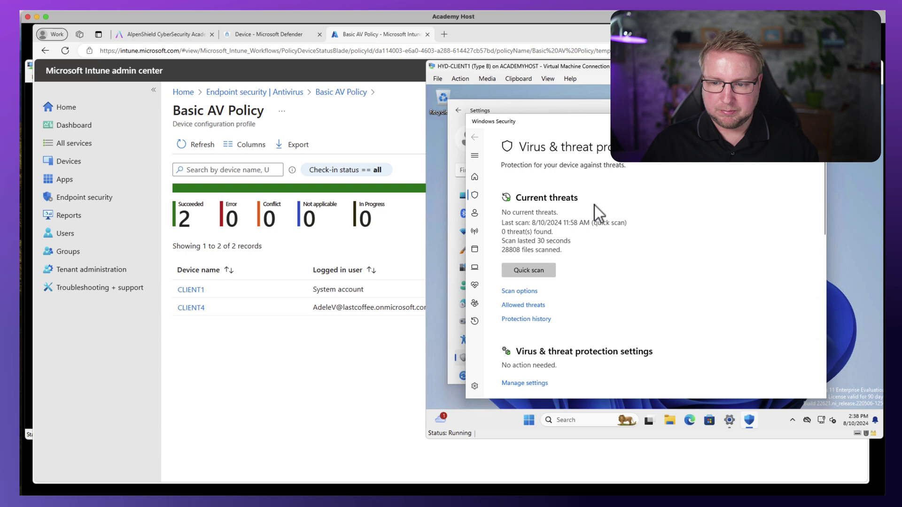
scroll(538, 331, "down", 5)
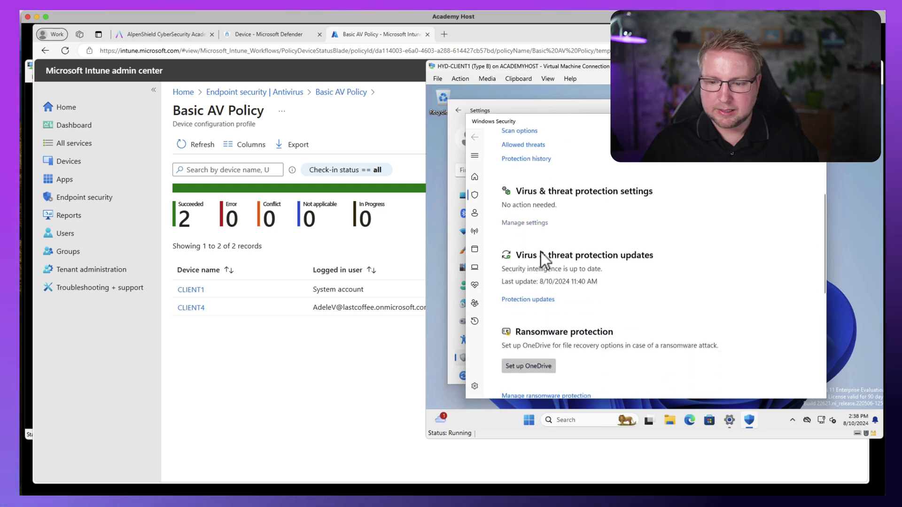
left_click(530, 221)
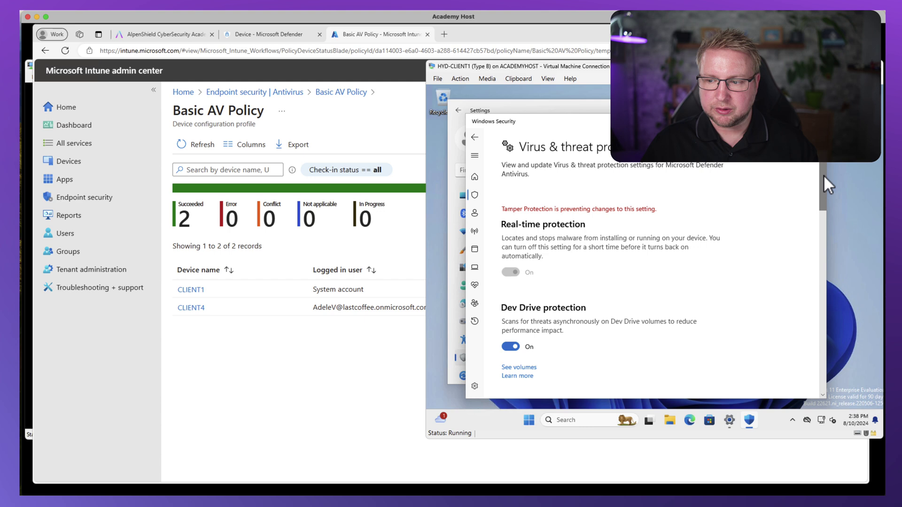
left_click_drag(824, 175, 816, 351)
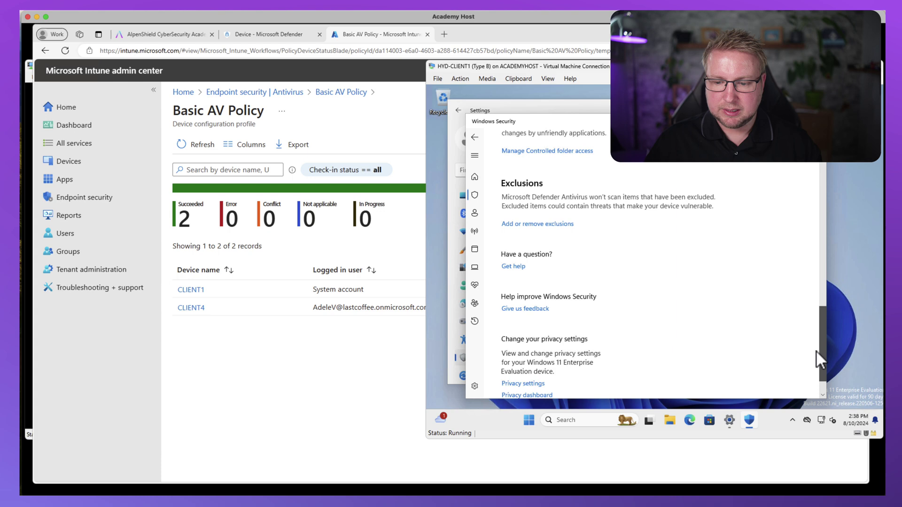
Step: Approve the admin prompt to list the C:\Temp\DemoExclusionPath exclusion, then return to client1 in Defender
left_click(569, 208)
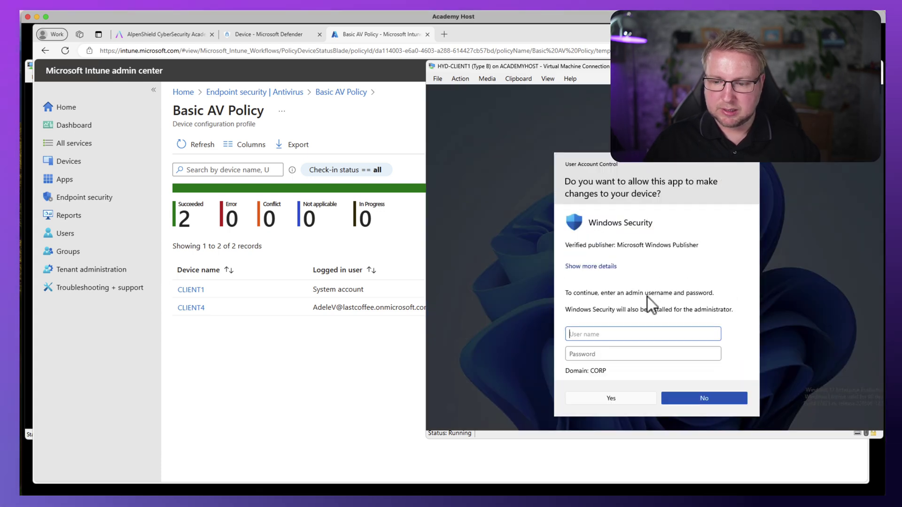
type("labadmin")
key("Tab")
type("•••••")
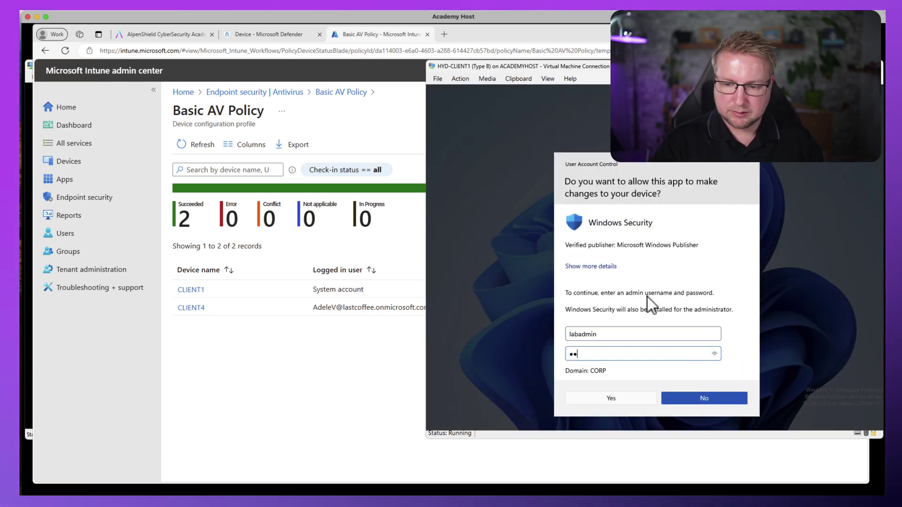
type("•••")
key("Return")
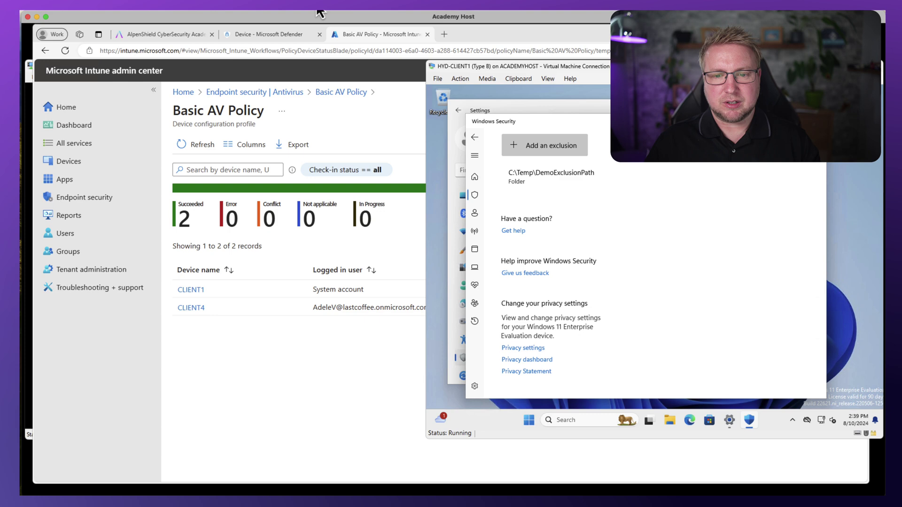
left_click(272, 36)
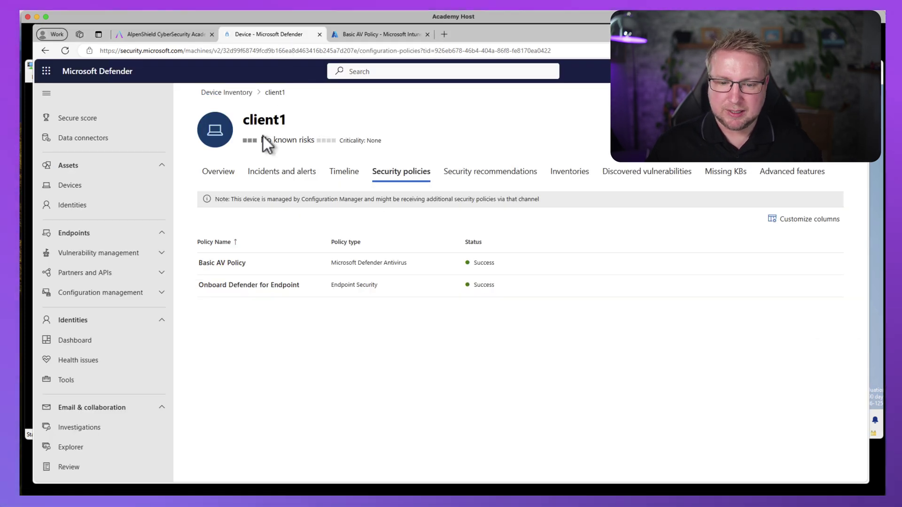
Step: Reopen client1 from Device Inventory and show its 531 discovered vulnerabilities, led by CVE-2023-6879
left_click(235, 92)
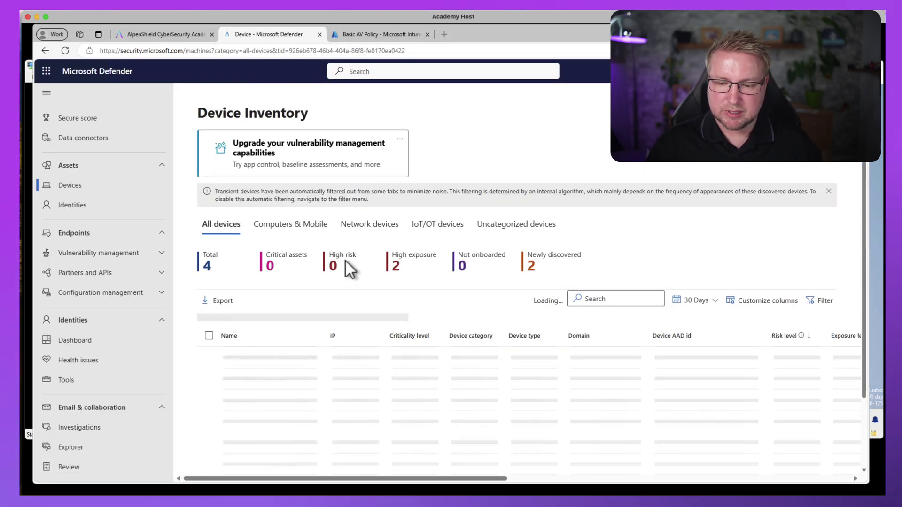
left_click(261, 431)
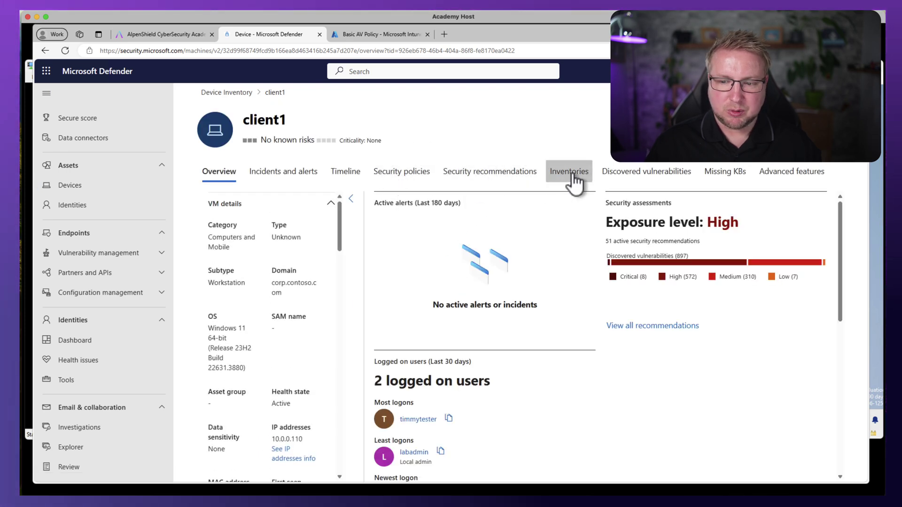
left_click(574, 180)
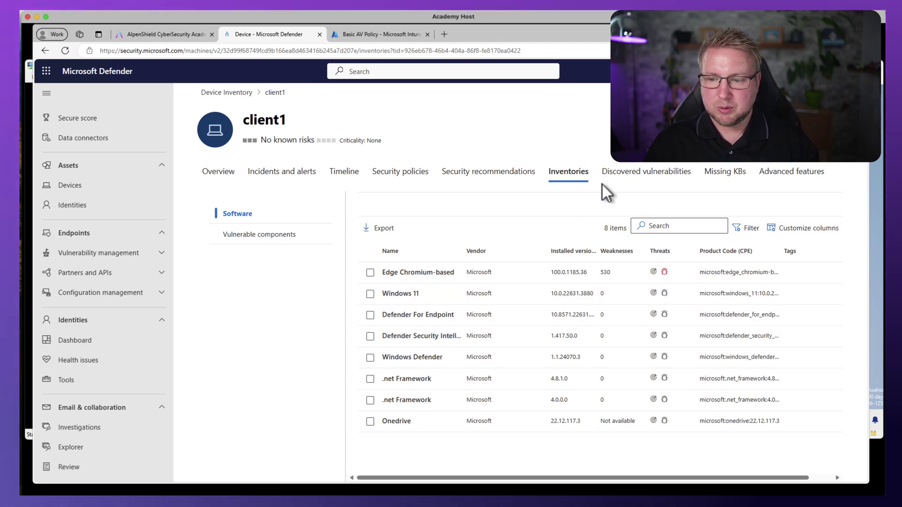
left_click(634, 182)
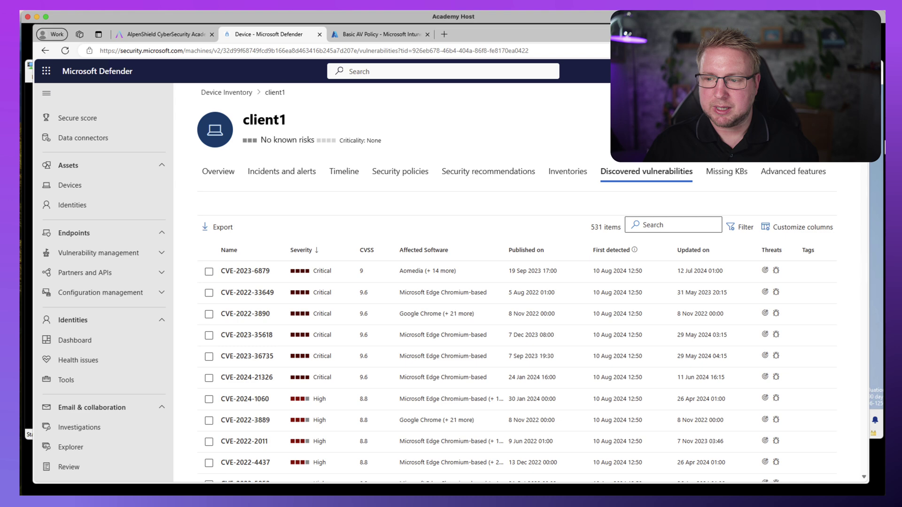
Step: Open client1's device actions menu offering Run Antivirus Scan, Isolate Device and Policy sync
left_click(860, 92)
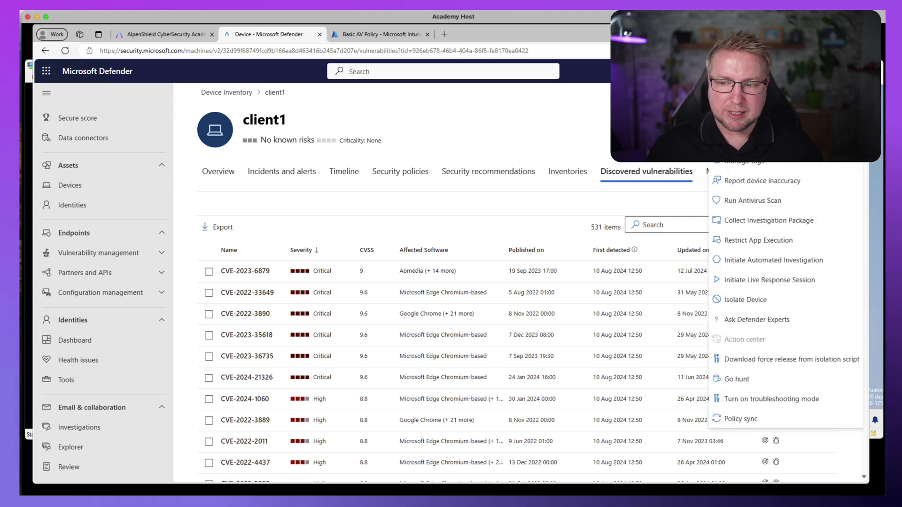